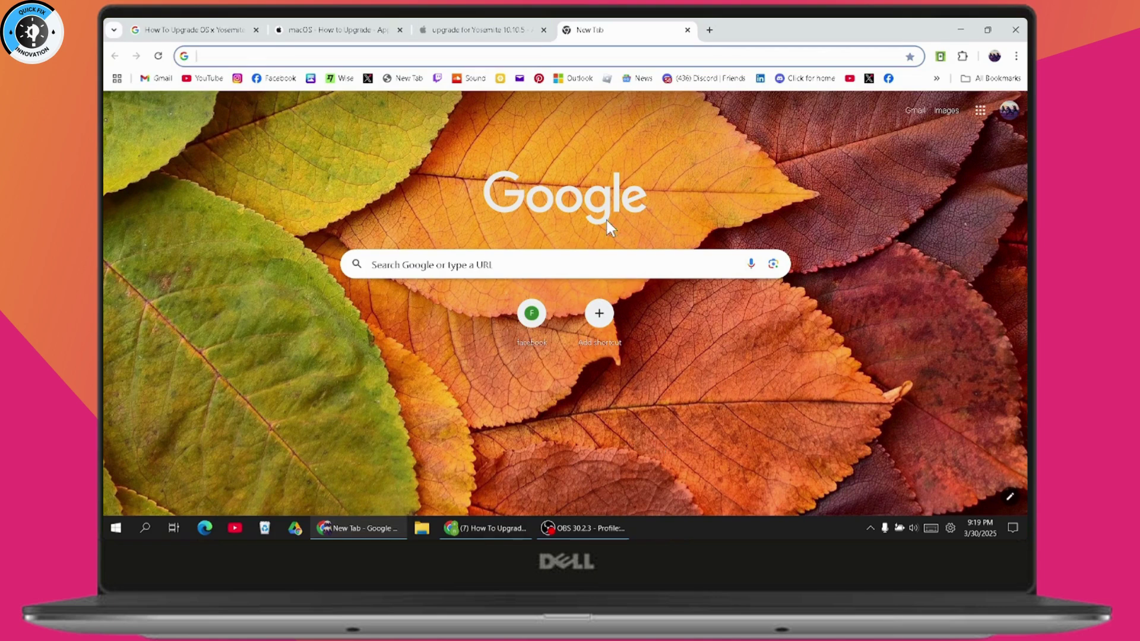
Switch to the 'macOS - How to Upgrade' tab to show the Upgrade to macOS Catalina page.
{"action": "left_click", "coordinate": [339, 29]}
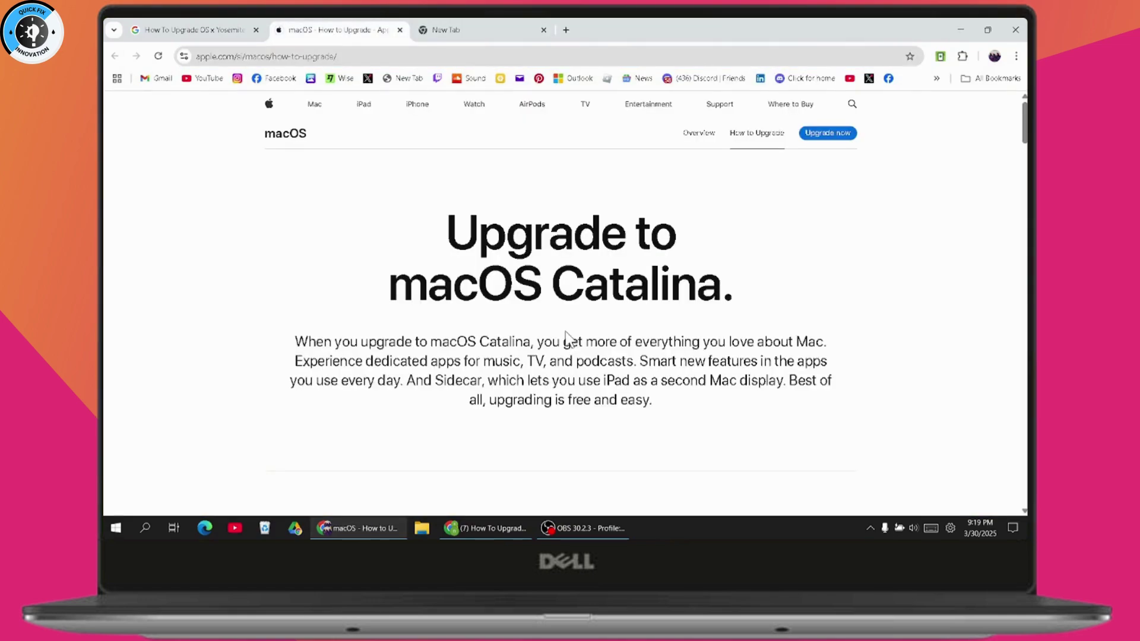
{"action": "scroll", "coordinate": [566, 338], "scroll_direction": "down", "scroll_amount": 3}
{"action": "scroll", "coordinate": [565, 339], "scroll_direction": "down", "scroll_amount": 3}
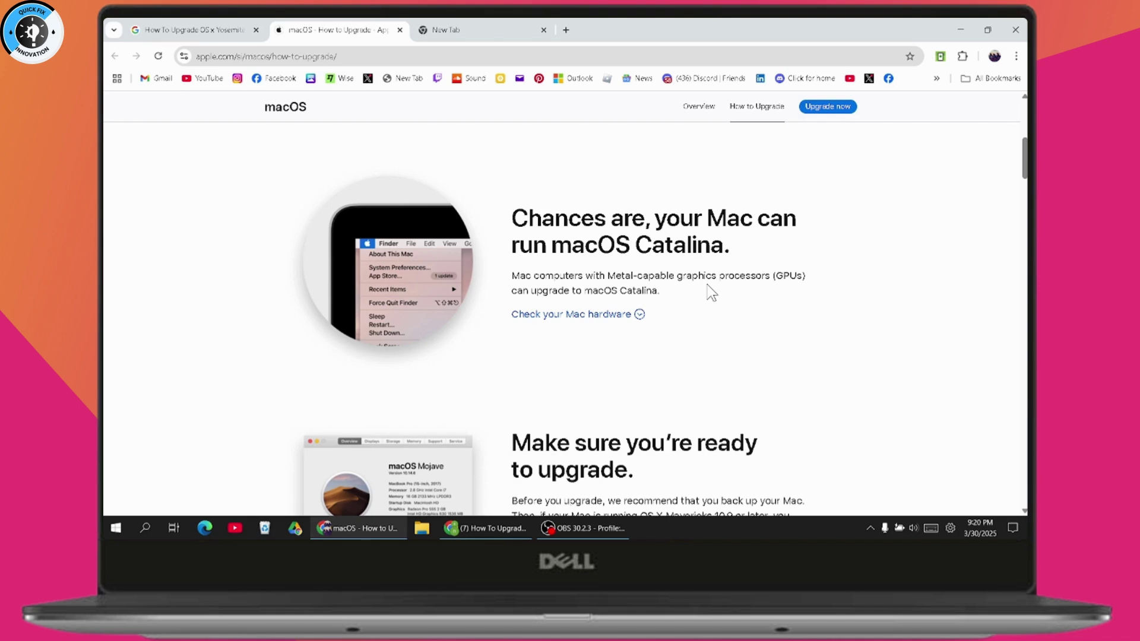
{"action": "scroll", "coordinate": [712, 292], "scroll_direction": "down", "scroll_amount": 3}
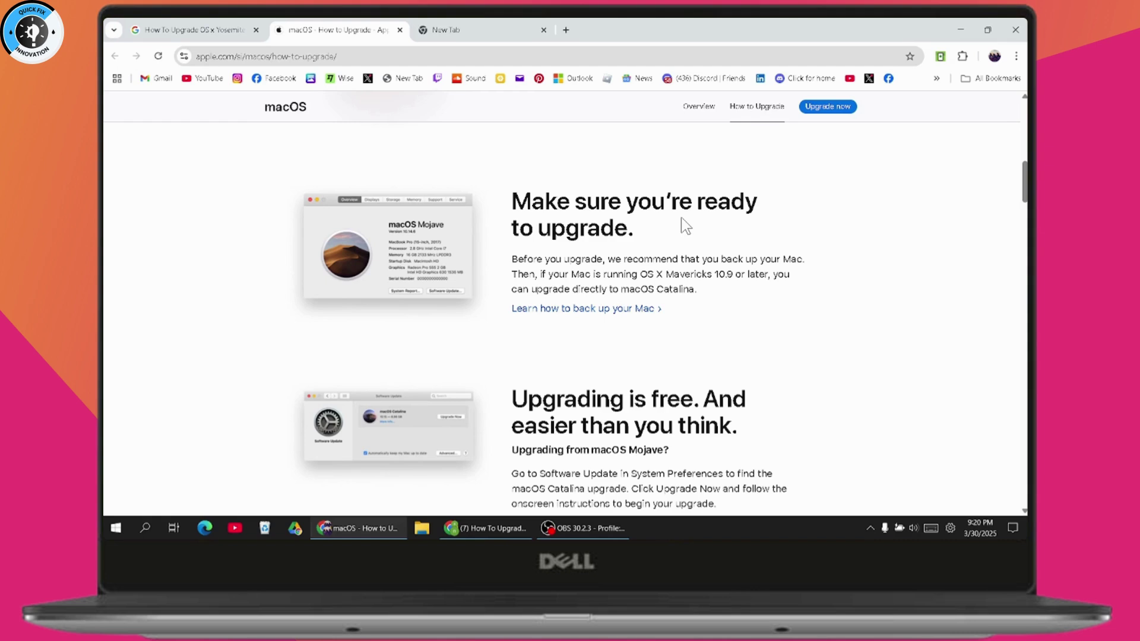
{"action": "scroll", "coordinate": [686, 226], "scroll_direction": "down", "scroll_amount": 2}
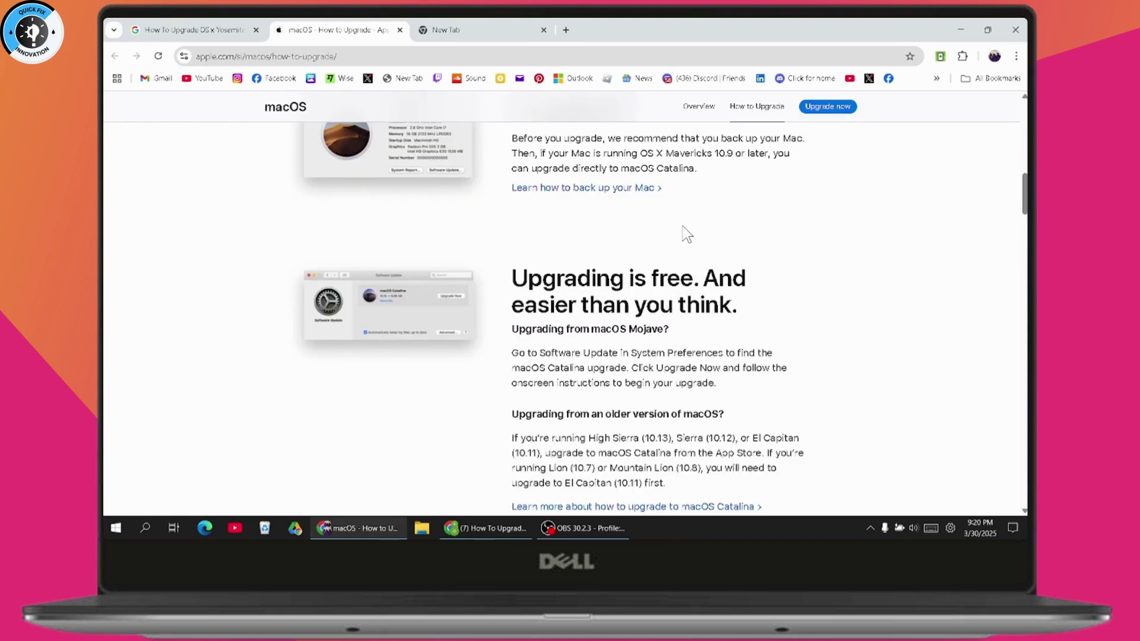
{"action": "scroll", "coordinate": [686, 234], "scroll_direction": "up", "scroll_amount": 5}
{"action": "scroll", "coordinate": [686, 234], "scroll_direction": "up", "scroll_amount": 5}
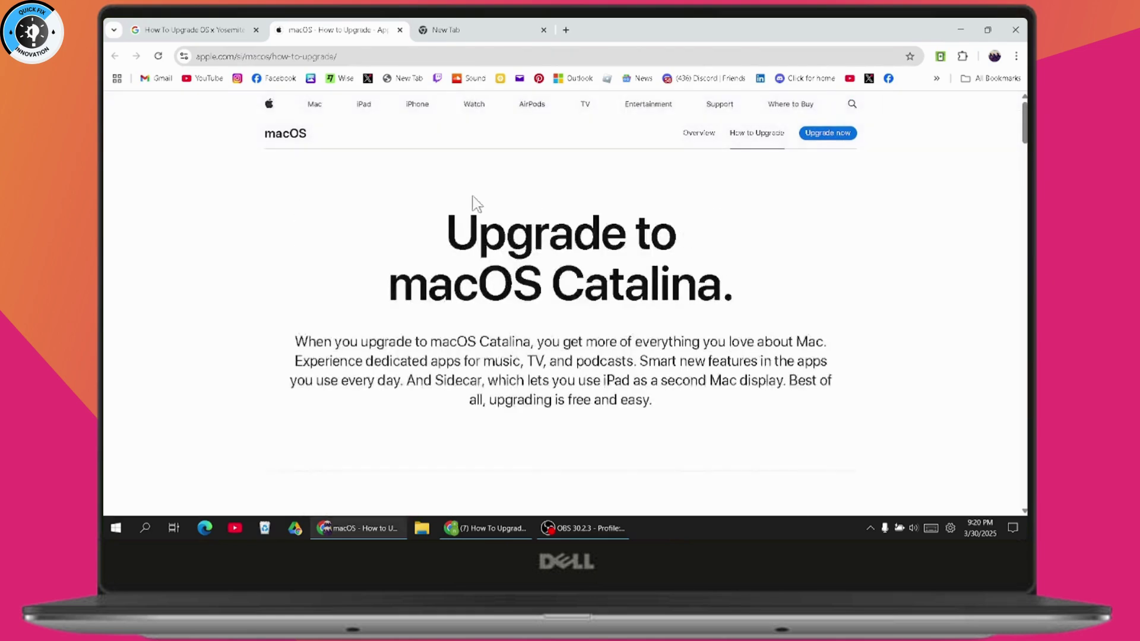
{"action": "left_click", "coordinate": [192, 29]}
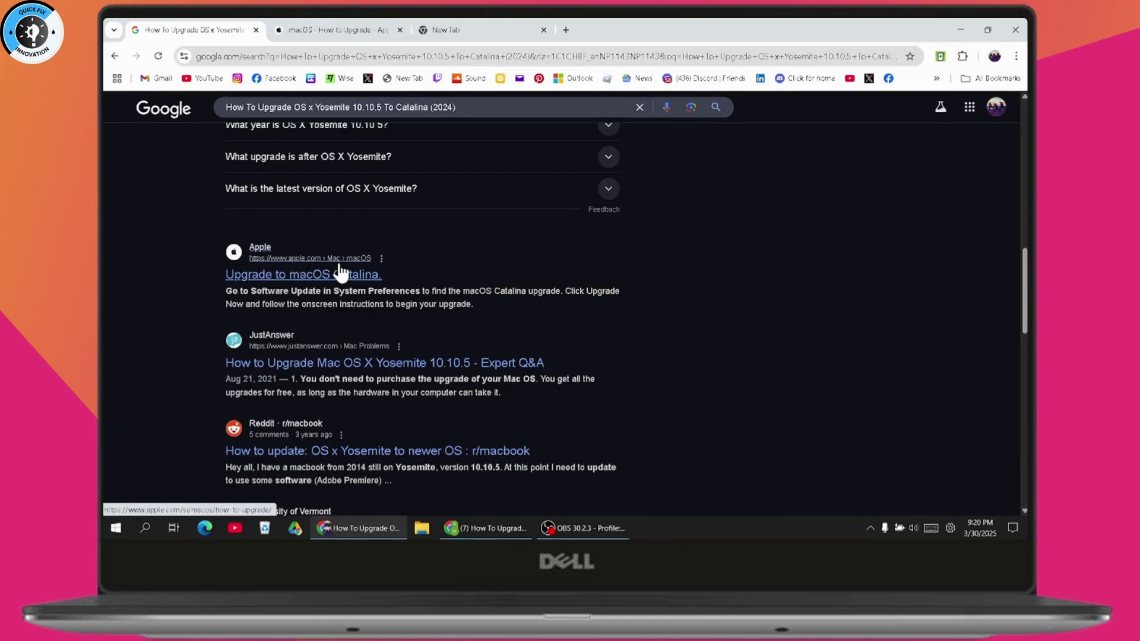
{"action": "left_click", "coordinate": [337, 273]}
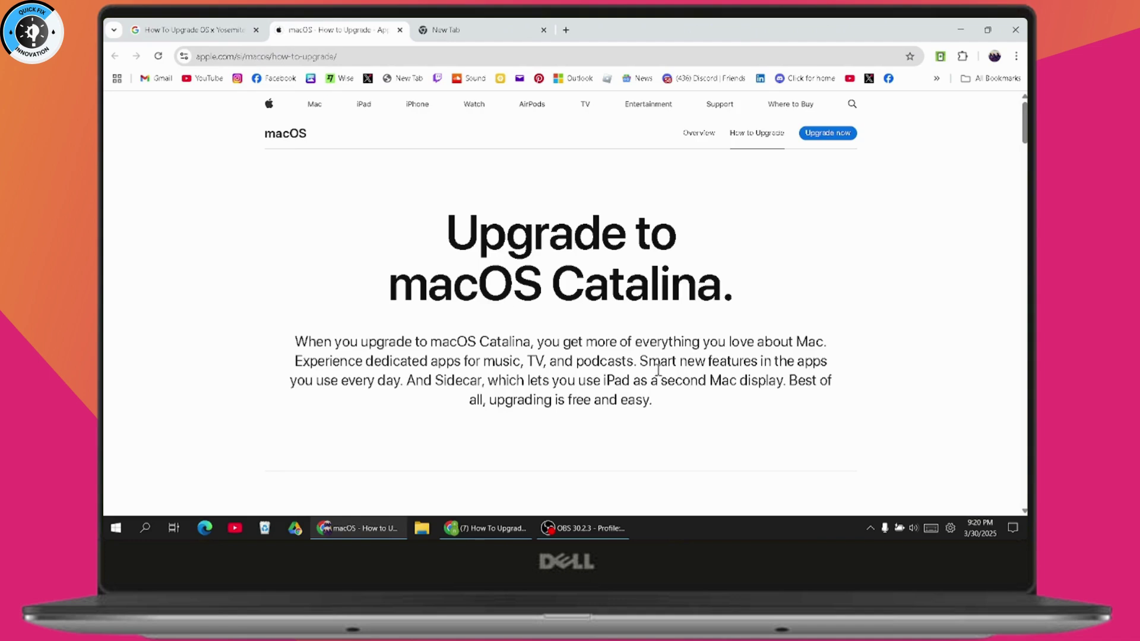
{"action": "scroll", "coordinate": [672, 372], "scroll_direction": "down", "scroll_amount": 5}
{"action": "scroll", "coordinate": [672, 373], "scroll_direction": "up", "scroll_amount": 5}
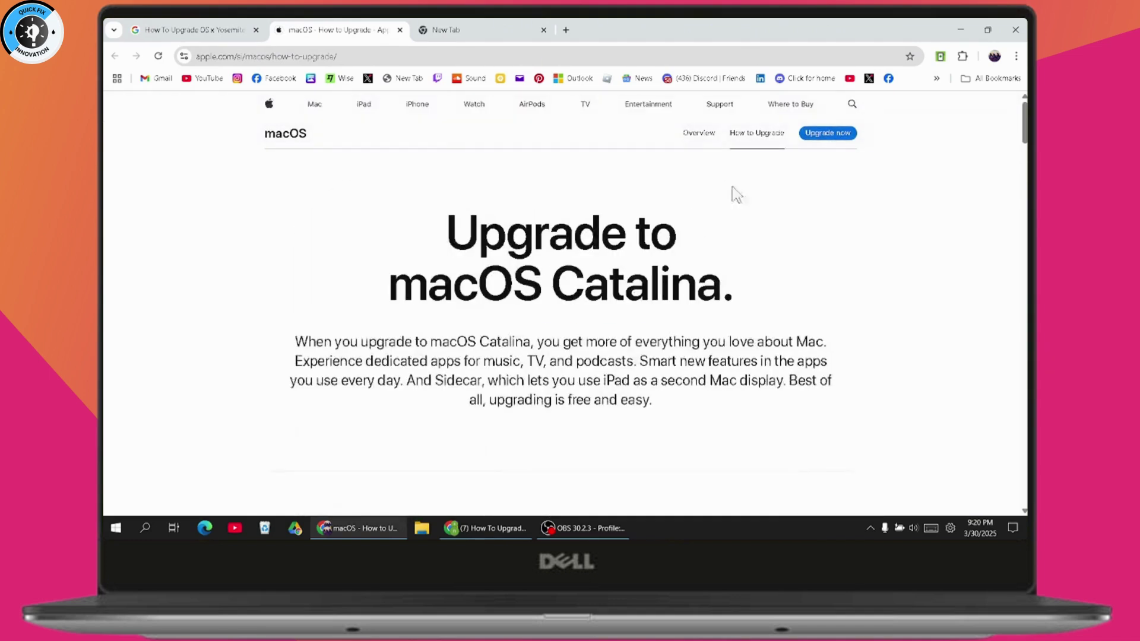
{"action": "left_click", "coordinate": [830, 135]}
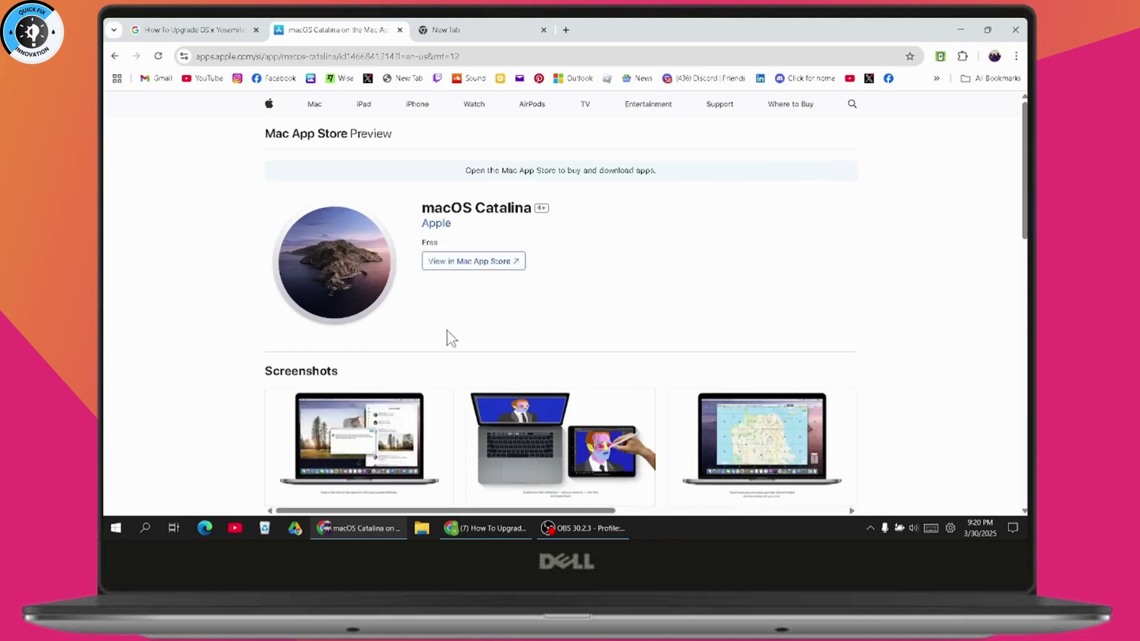
{"action": "left_click", "coordinate": [114, 56]}
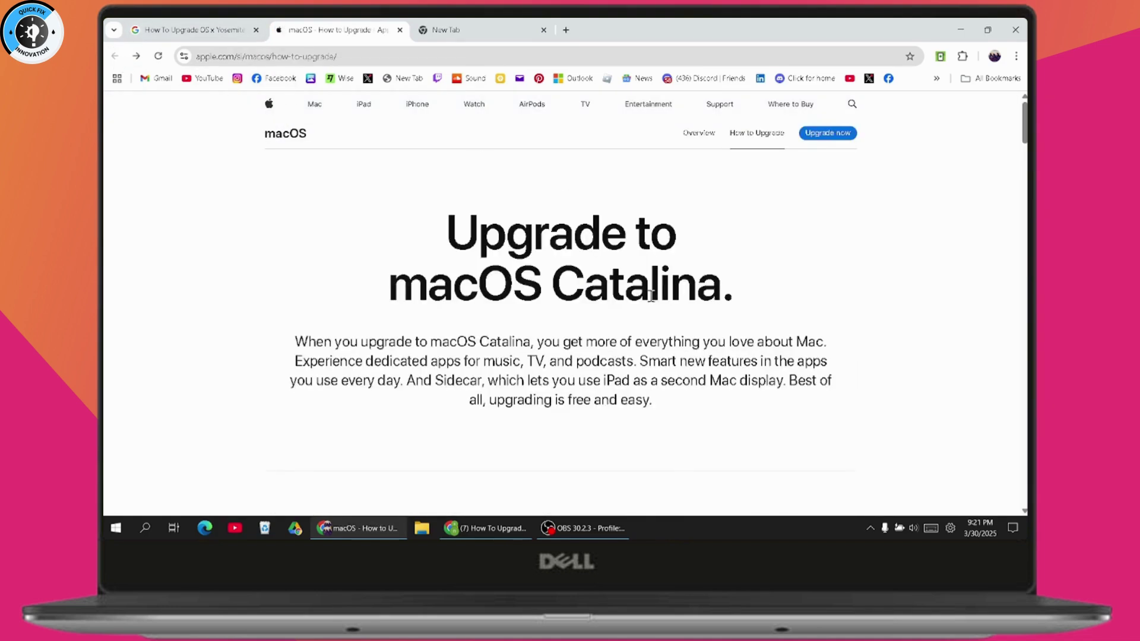
{"action": "scroll", "coordinate": [643, 449], "scroll_direction": "down", "scroll_amount": 5}
{"action": "scroll", "coordinate": [643, 449], "scroll_direction": "down", "scroll_amount": 5}
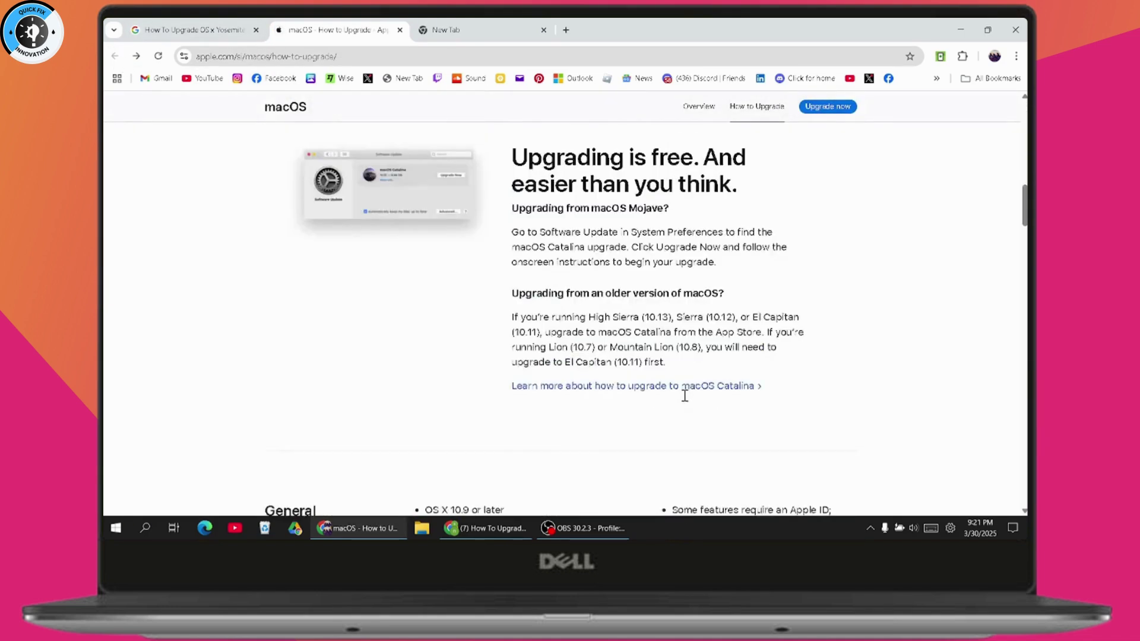
{"action": "left_click", "coordinate": [686, 394]}
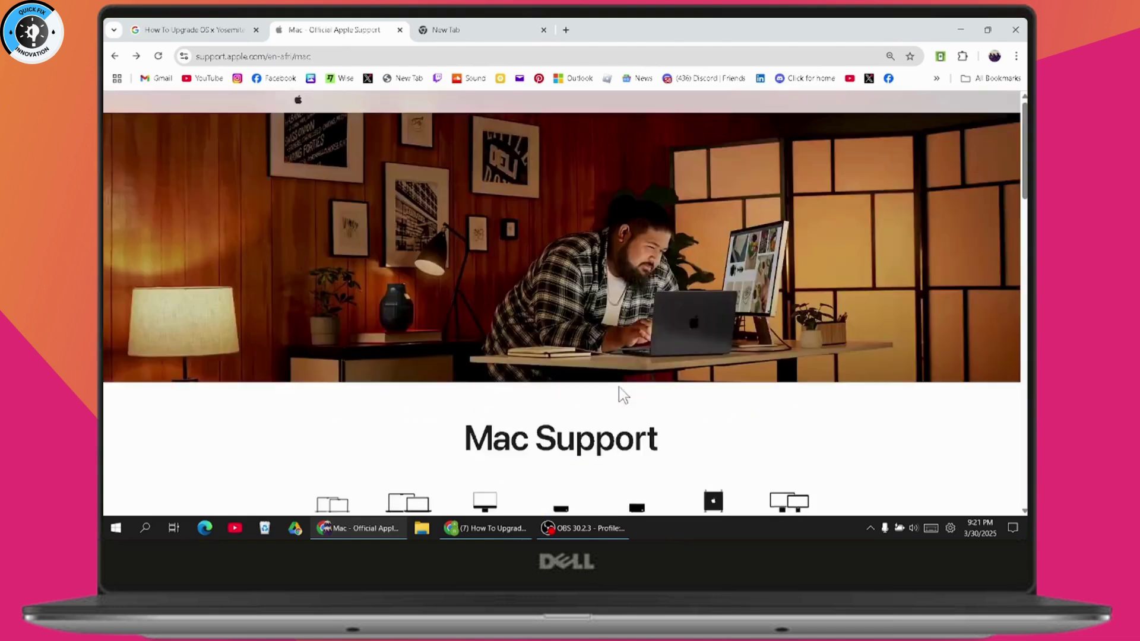
{"action": "left_click", "coordinate": [114, 55]}
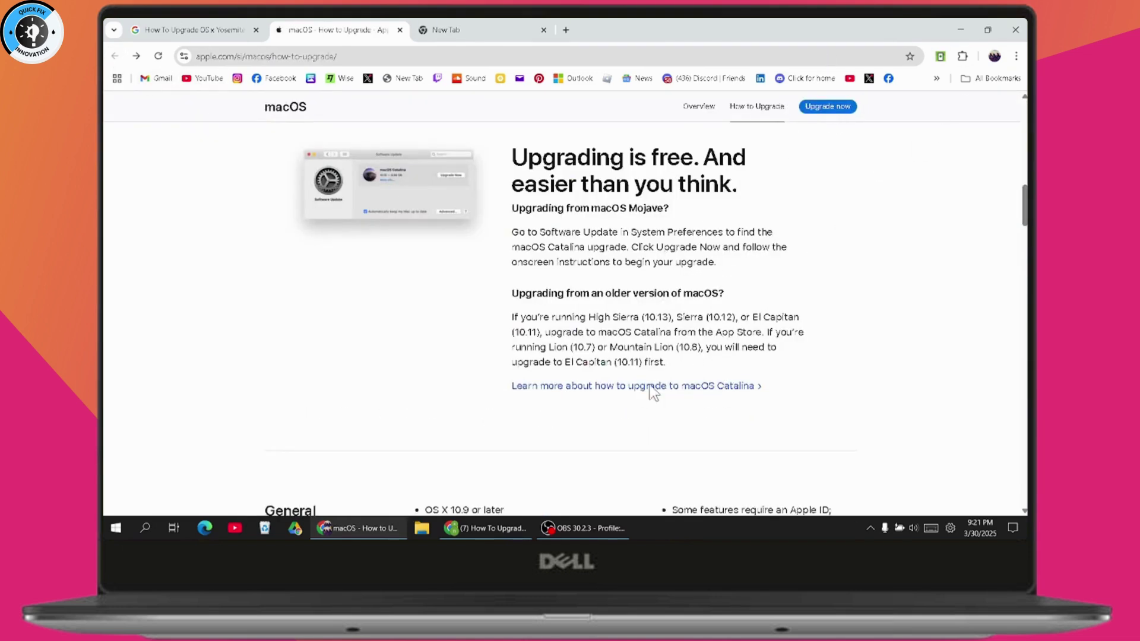